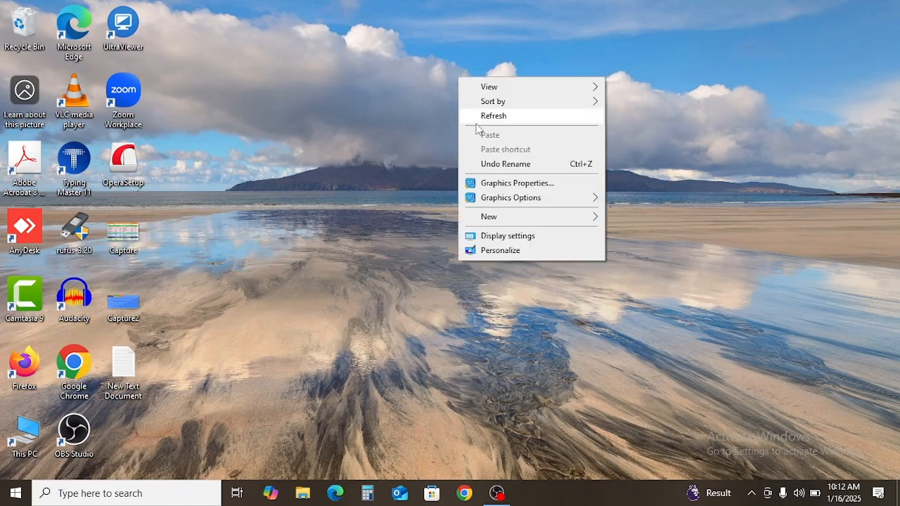
click(483, 118)
right_click(486, 92)
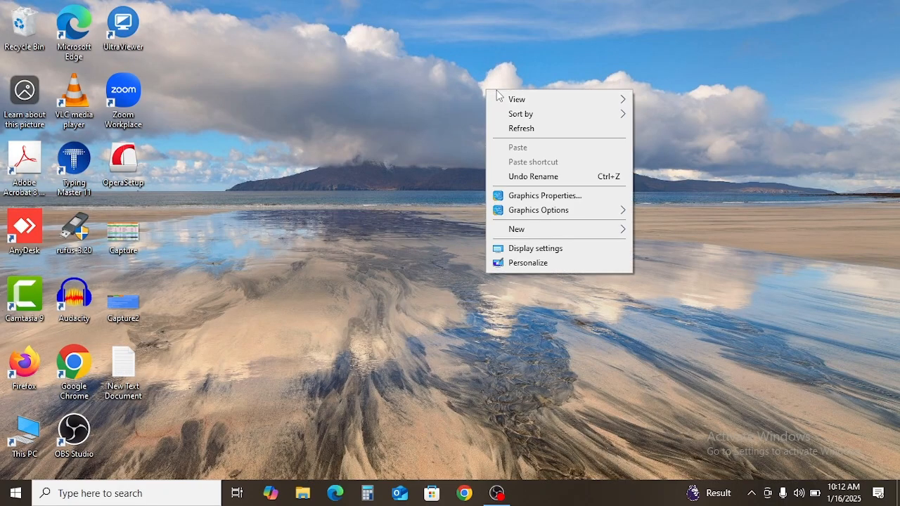
click(510, 131)
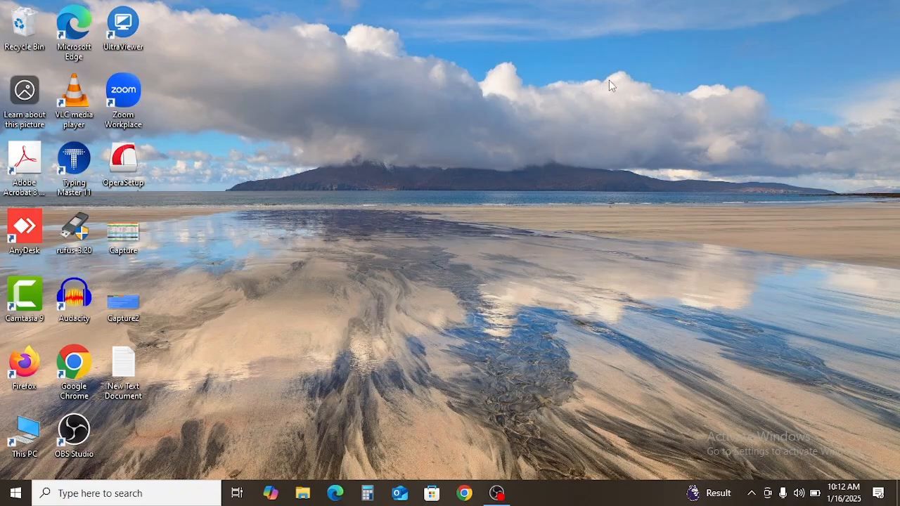
right_click(458, 77)
click(484, 118)
right_click(488, 93)
click(512, 129)
right_click(453, 22)
click(485, 65)
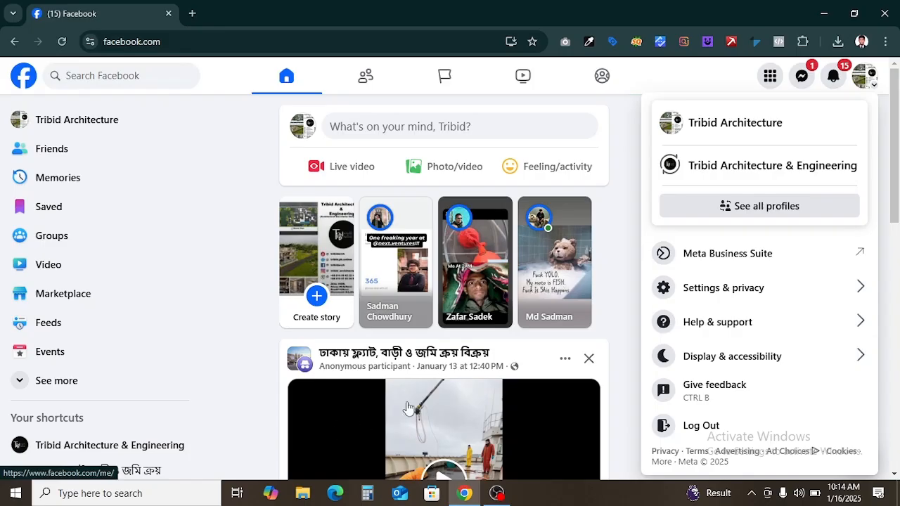
Step: Open the managed business page in Meta Business Suite from the Pages section
click(871, 78)
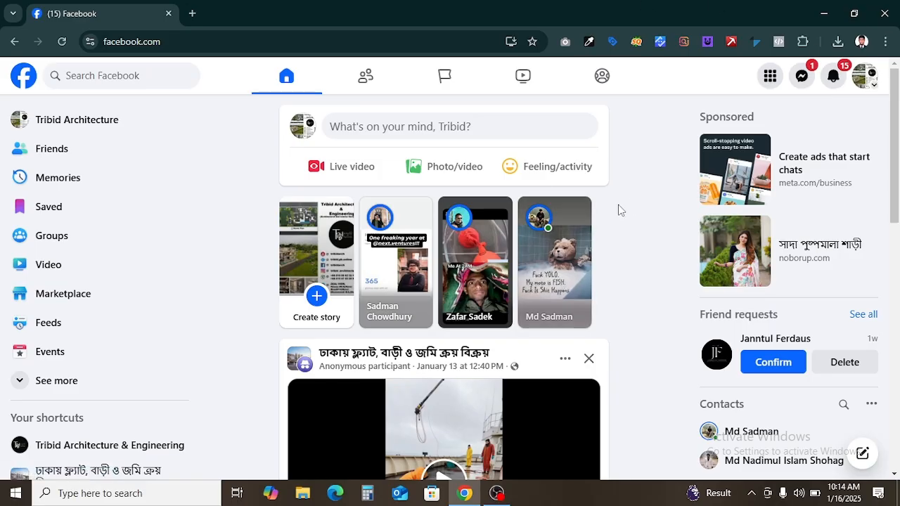
click(464, 77)
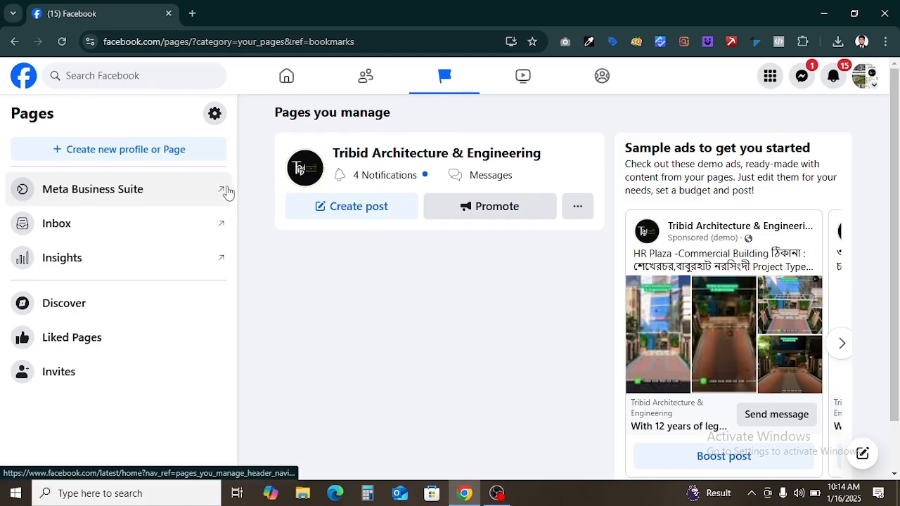
click(144, 196)
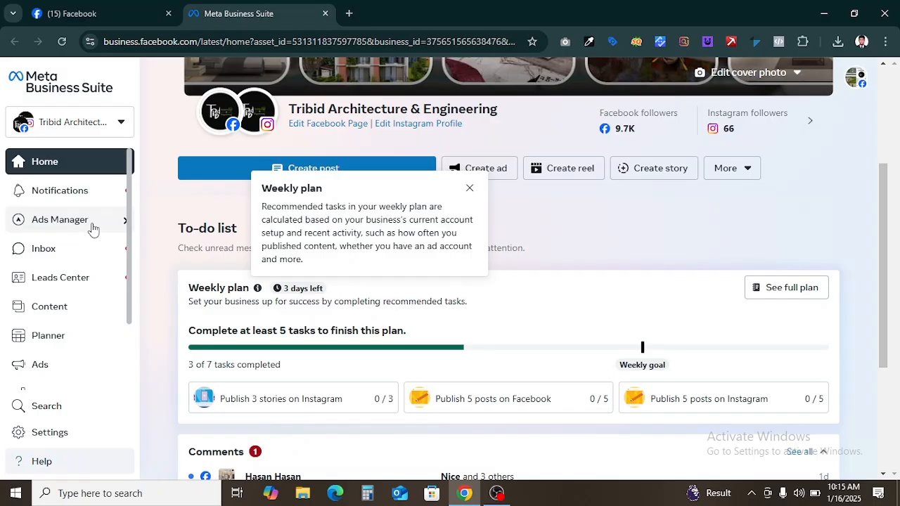
Step: Open the Ads Manager account overview from Business Suite
mouse_move(92, 228)
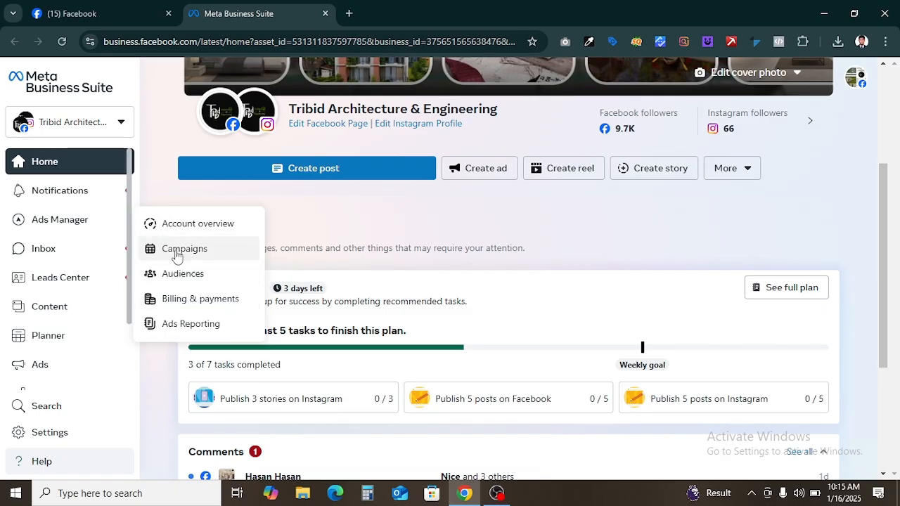
click(206, 228)
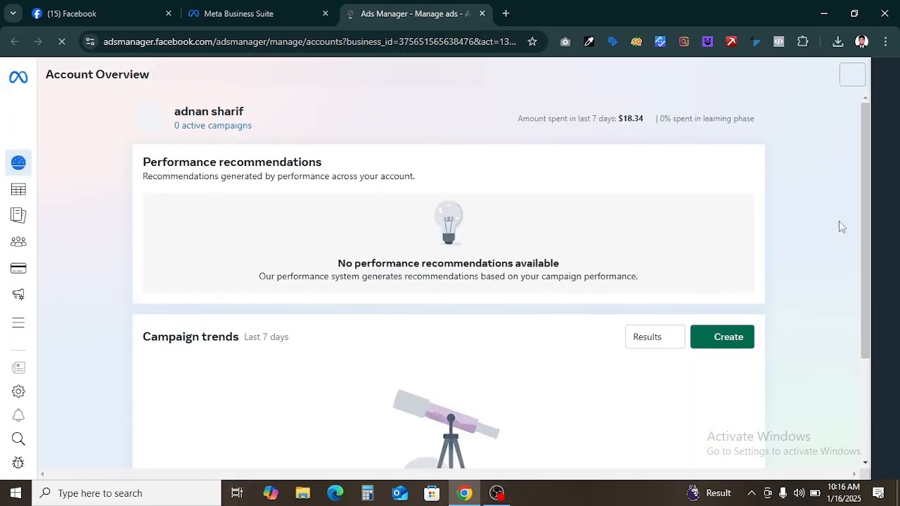
Step: Review the Account Overview page of the ad account
scroll(534, 281, down, 2)
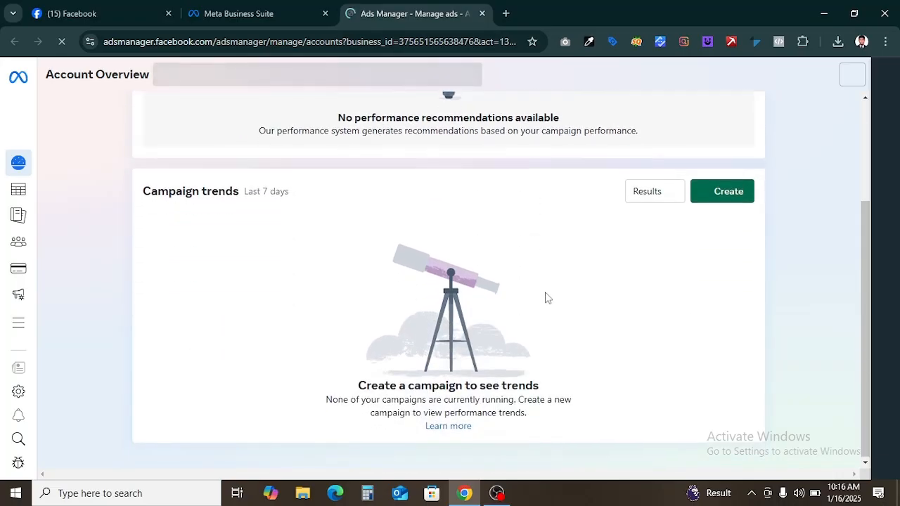
scroll(542, 296, up, 2)
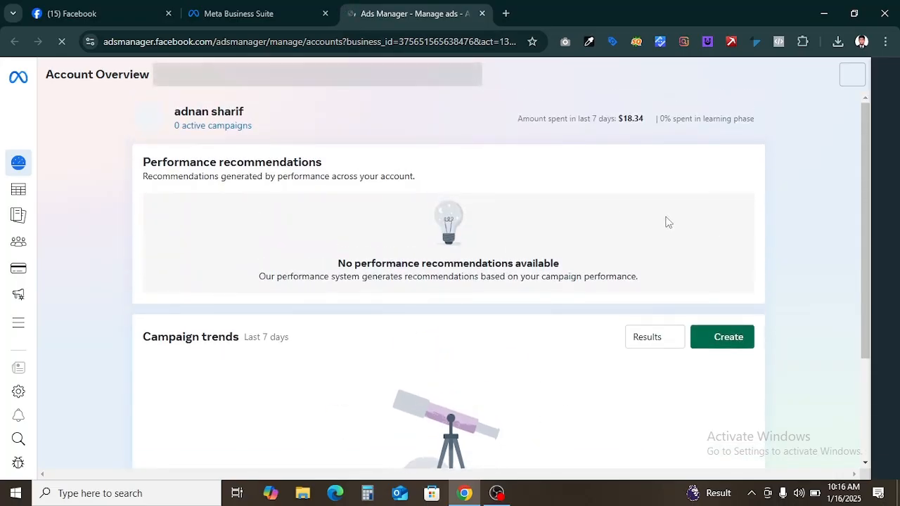
click(852, 77)
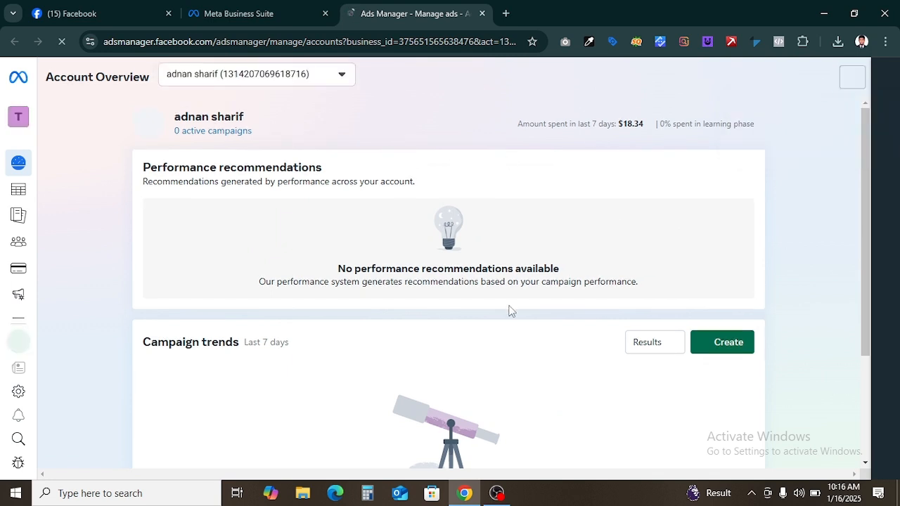
scroll(524, 295, down, 2)
scroll(529, 298, down, 1)
scroll(527, 320, up, 3)
Step: Browse the available ad accounts in the ad account selector
click(258, 76)
click(260, 184)
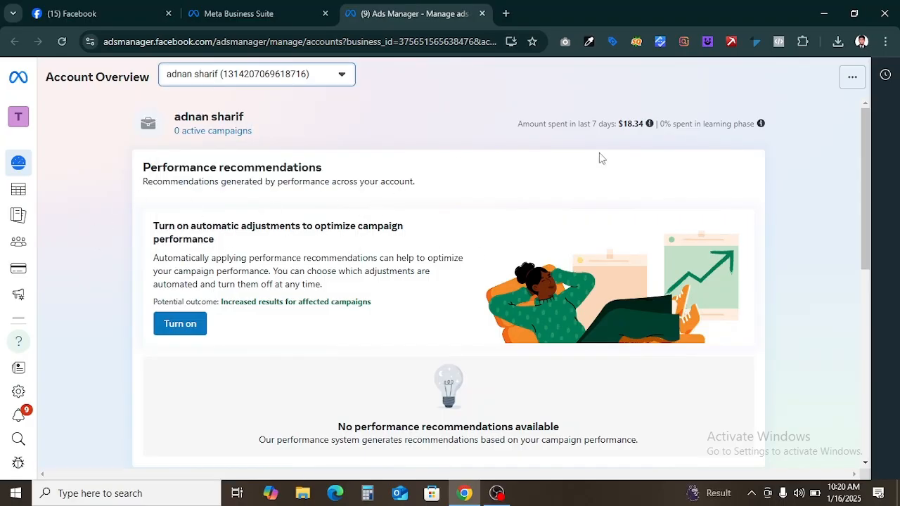
scroll(555, 209, down, 1)
scroll(555, 209, down, 5)
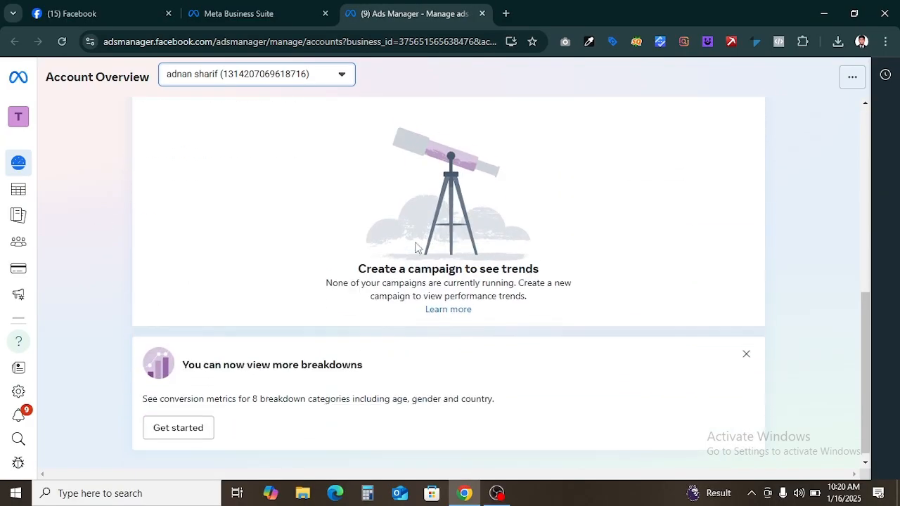
scroll(416, 246, up, 6)
click(307, 75)
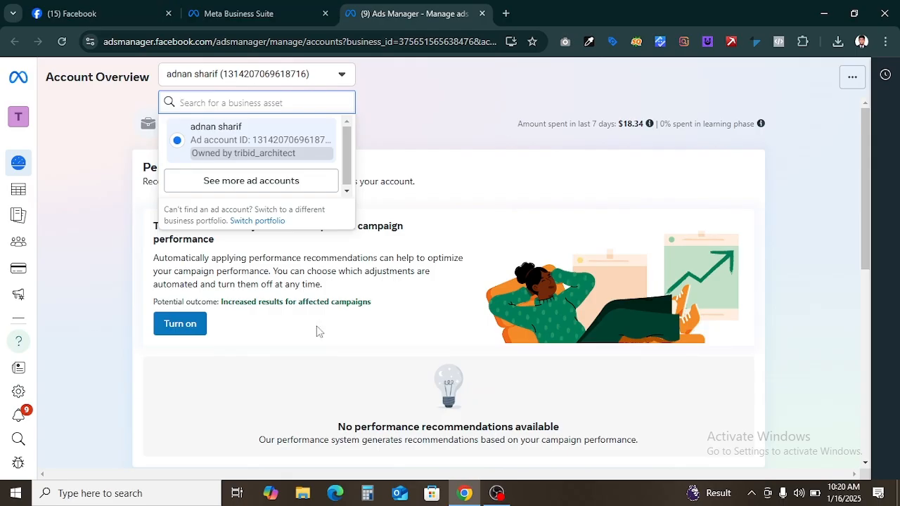
click(253, 184)
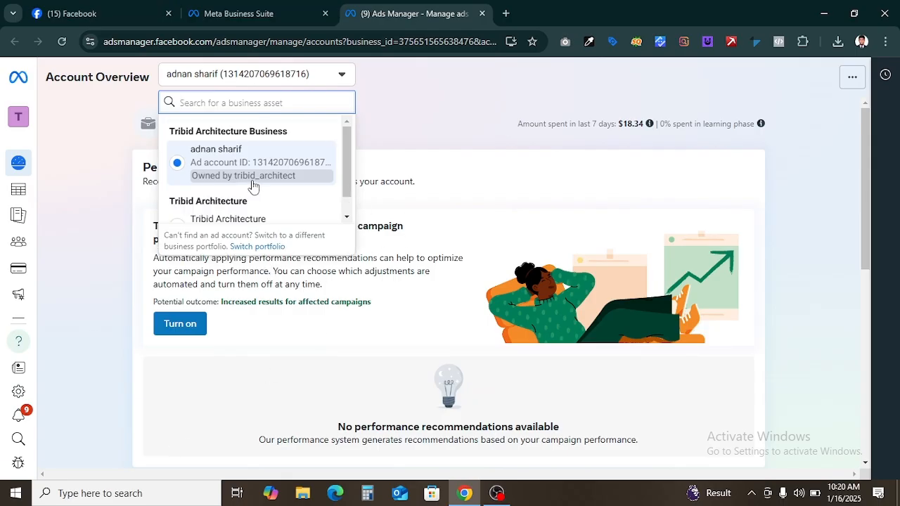
click(442, 140)
Step: Examine the amount spent in the last 7 days and the rest of the account overview
mouse_move(648, 127)
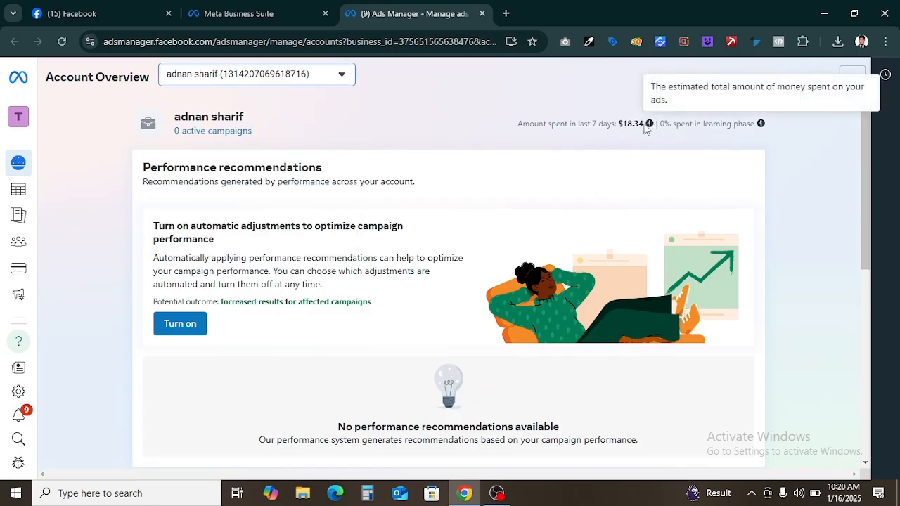
drag(645, 127, 624, 125)
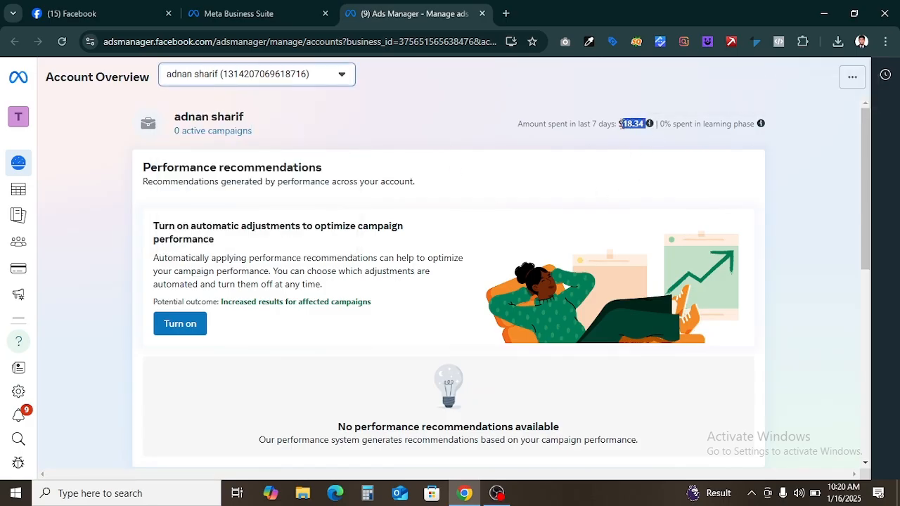
click(456, 136)
scroll(404, 156, down, 3)
scroll(410, 163, down, 3)
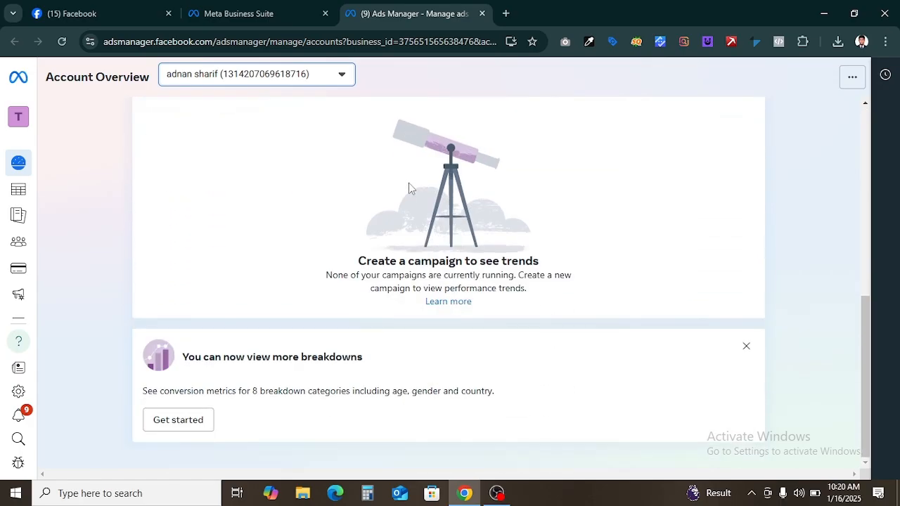
scroll(303, 342, up, 6)
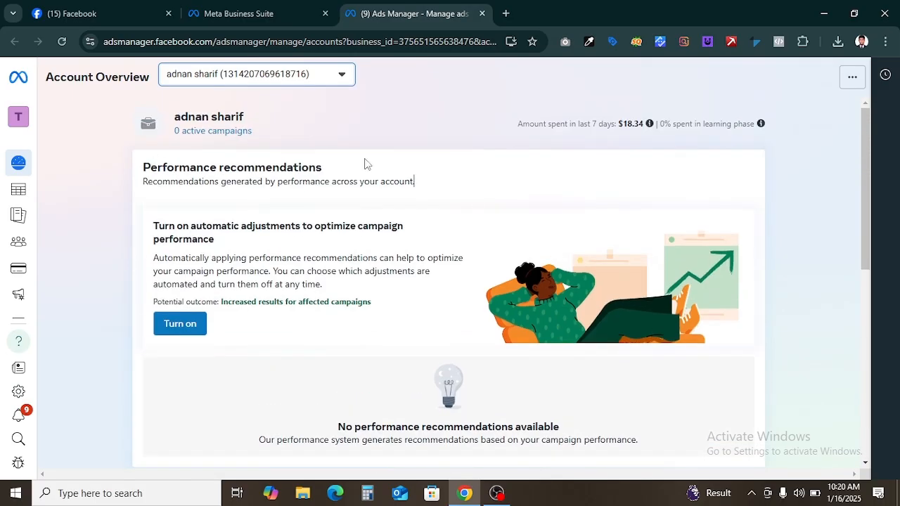
scroll(364, 164, down, 4)
scroll(370, 186, up, 3)
scroll(377, 193, up, 1)
scroll(310, 325, down, 5)
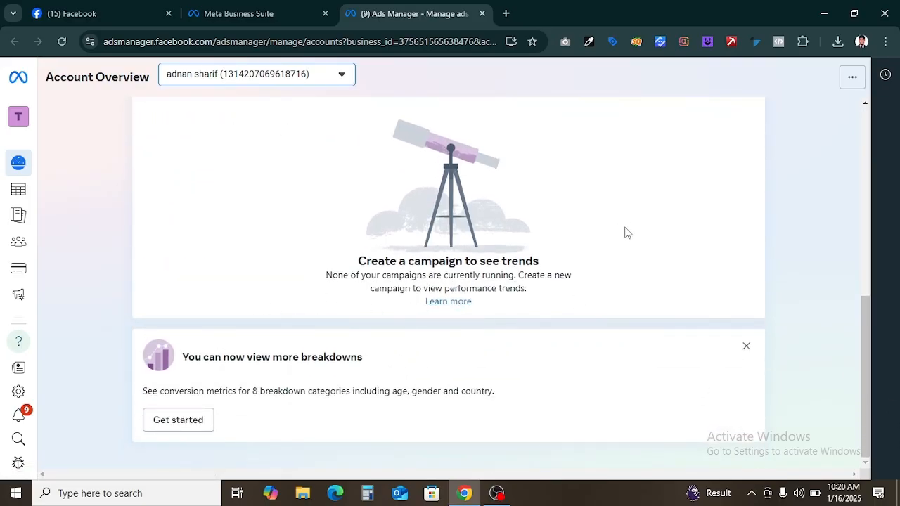
scroll(616, 236, up, 6)
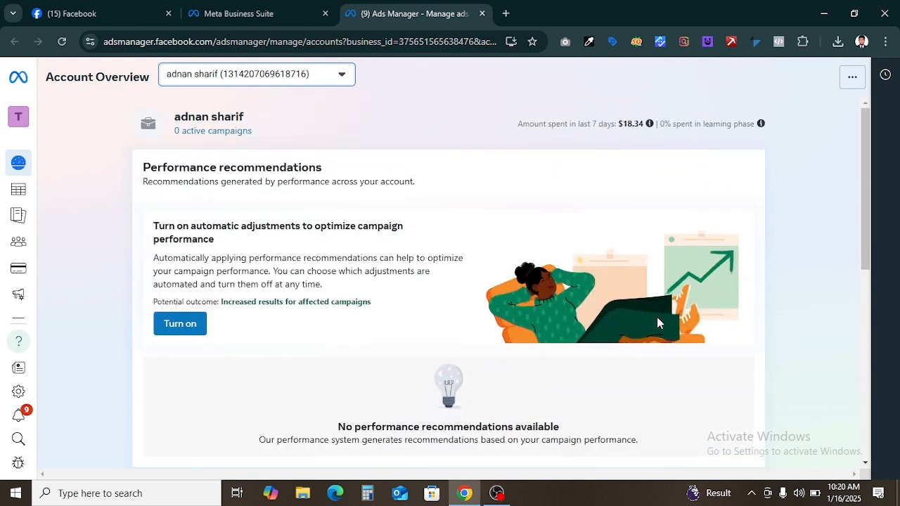
scroll(632, 316, down, 2)
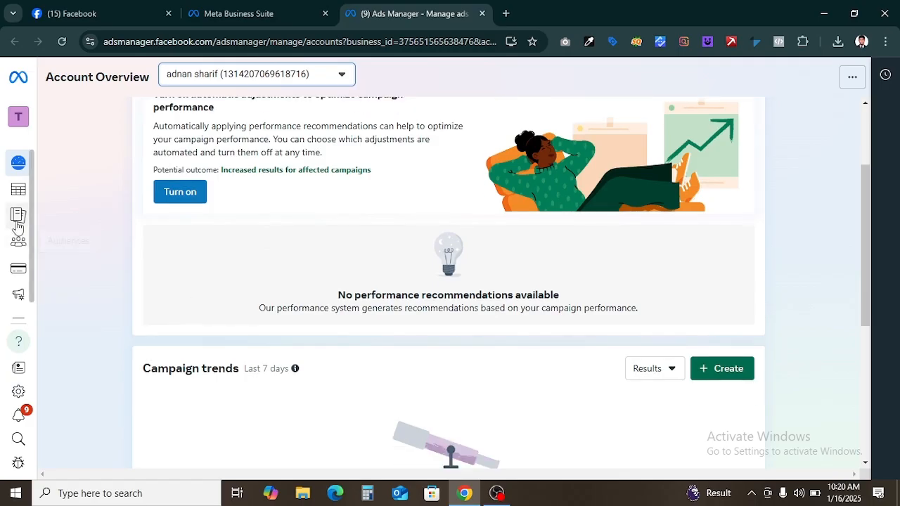
mouse_move(19, 226)
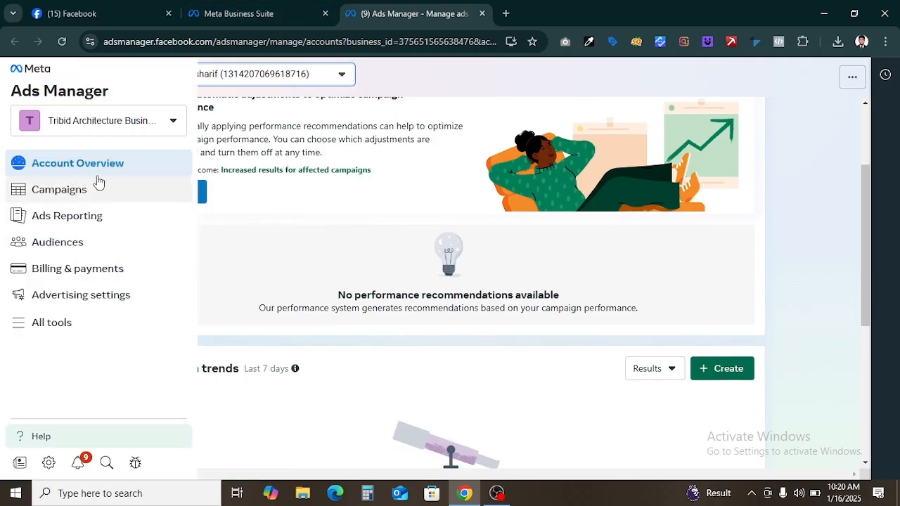
click(302, 10)
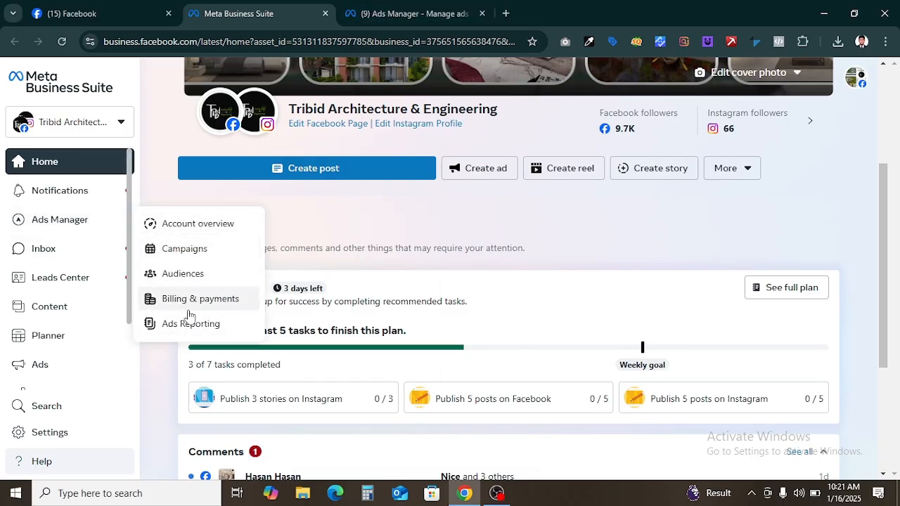
click(197, 224)
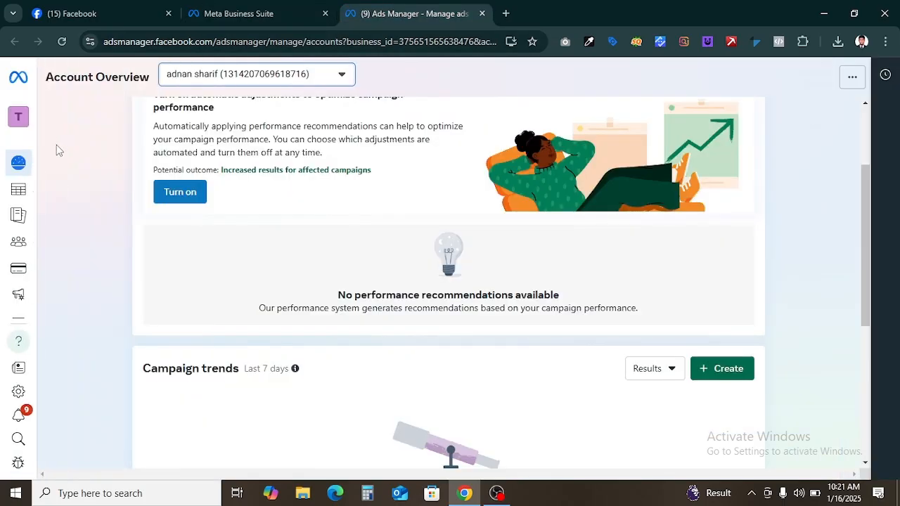
mouse_move(18, 190)
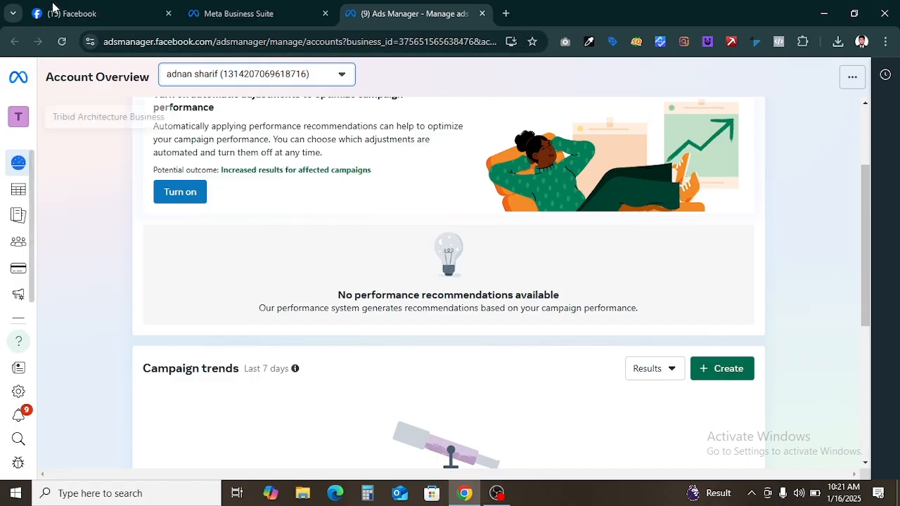
click(282, 5)
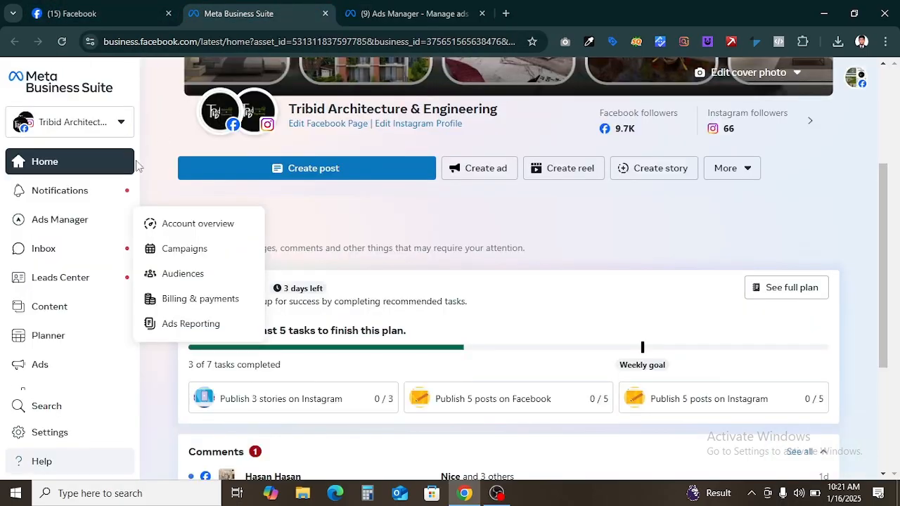
click(61, 226)
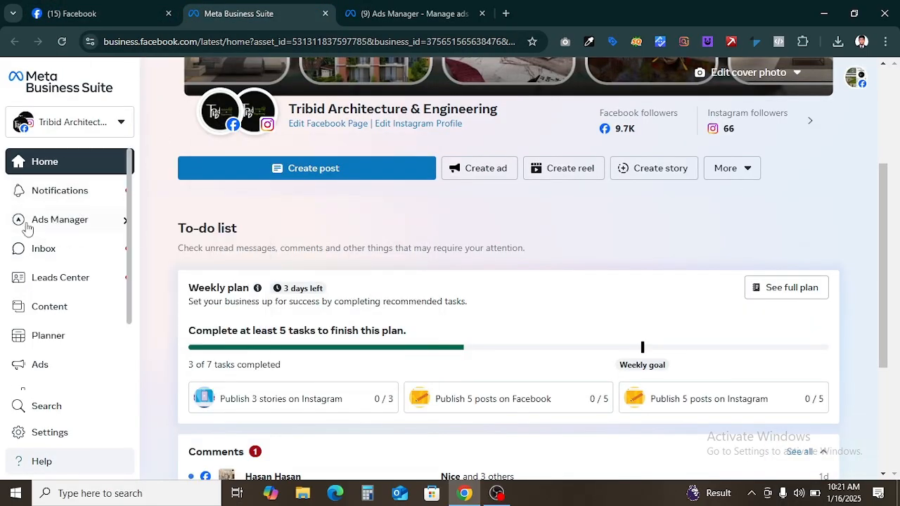
click(60, 228)
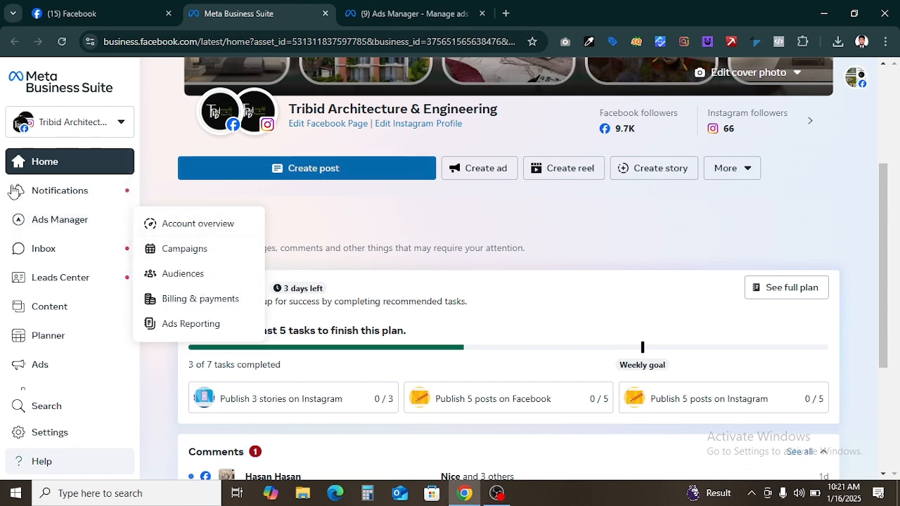
click(430, 14)
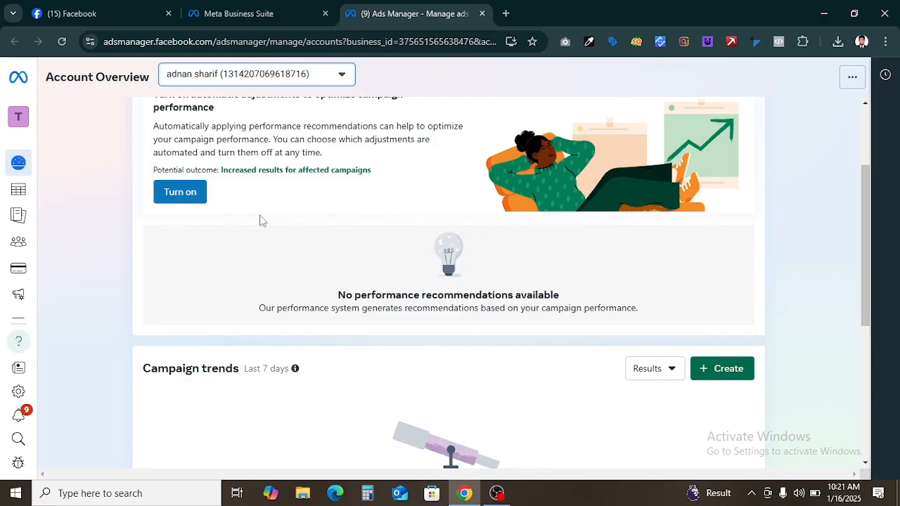
Step: Open the Campaigns list in Ads Manager and scroll across its columns
mouse_move(25, 211)
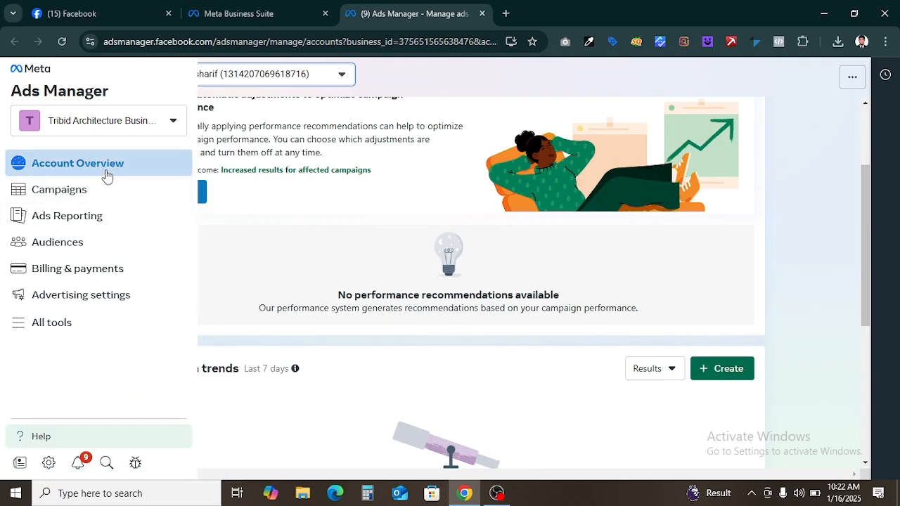
click(106, 197)
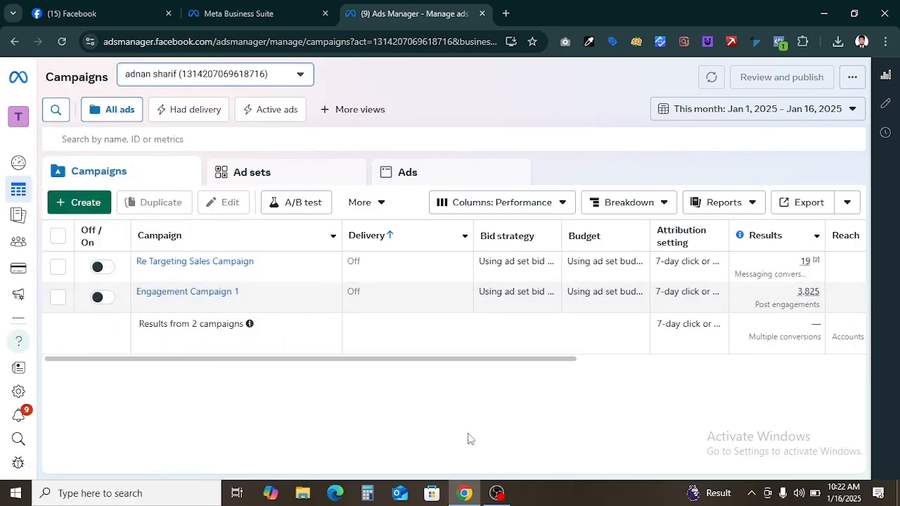
drag(468, 364, 769, 360)
drag(872, 353, 275, 328)
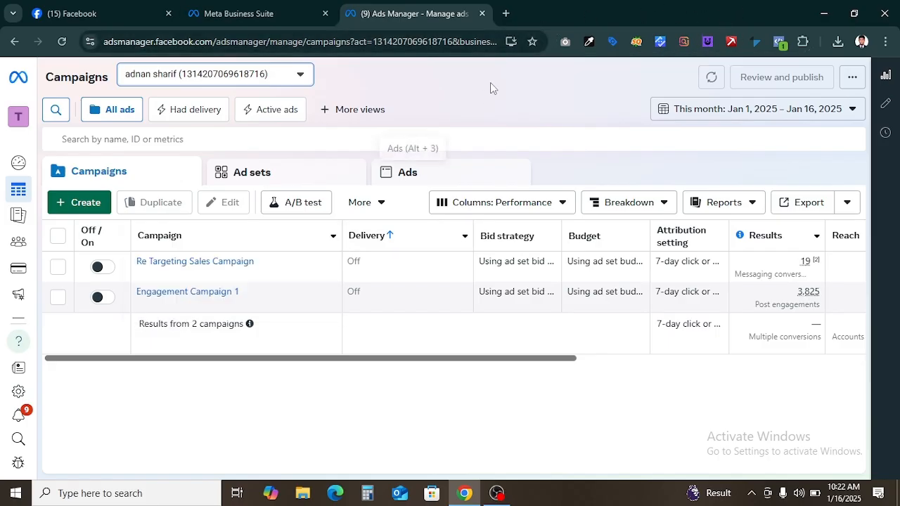
Step: Open a new browser tab
click(508, 14)
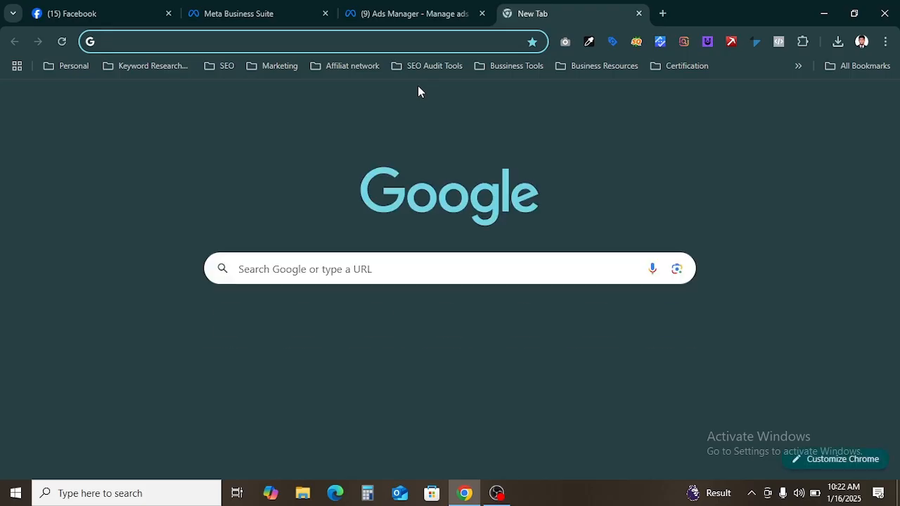
Step: Open Ads Manager's campaigns in the new tab and compare them with the other Ads Manager tab
text(ads)
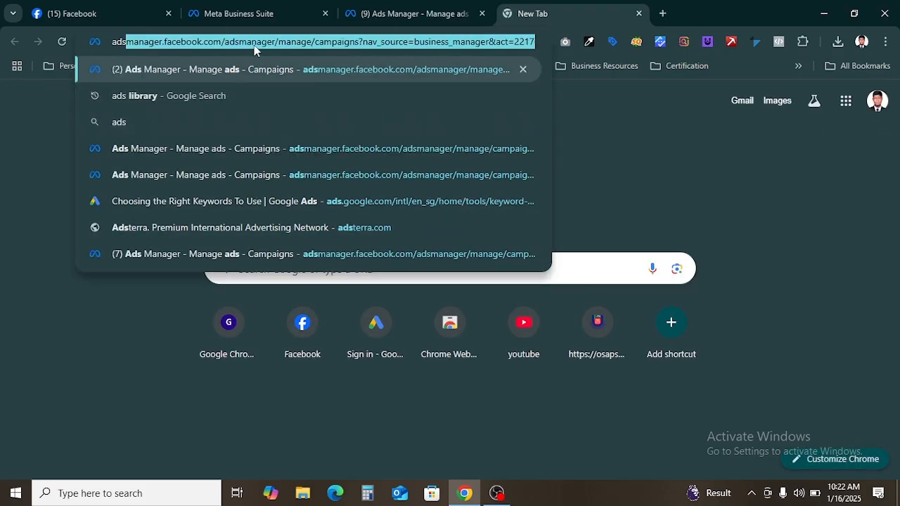
key(Return)
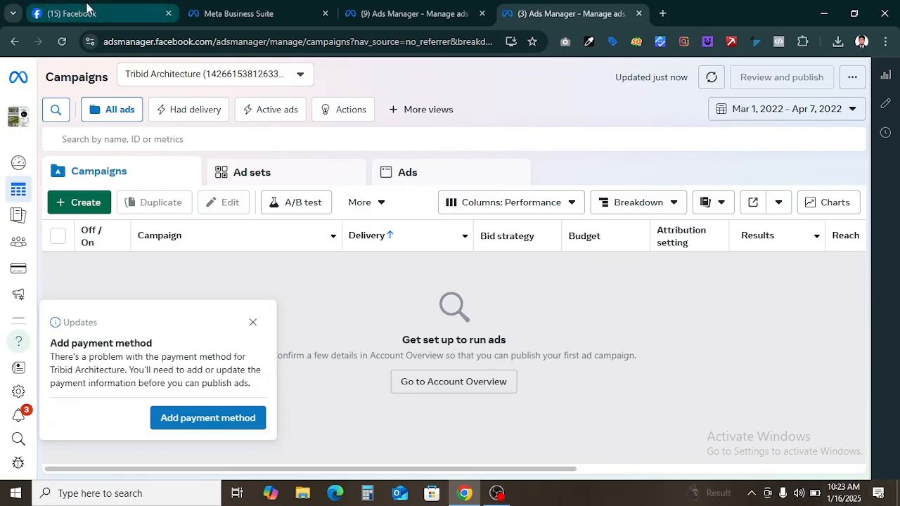
click(431, 9)
click(562, 13)
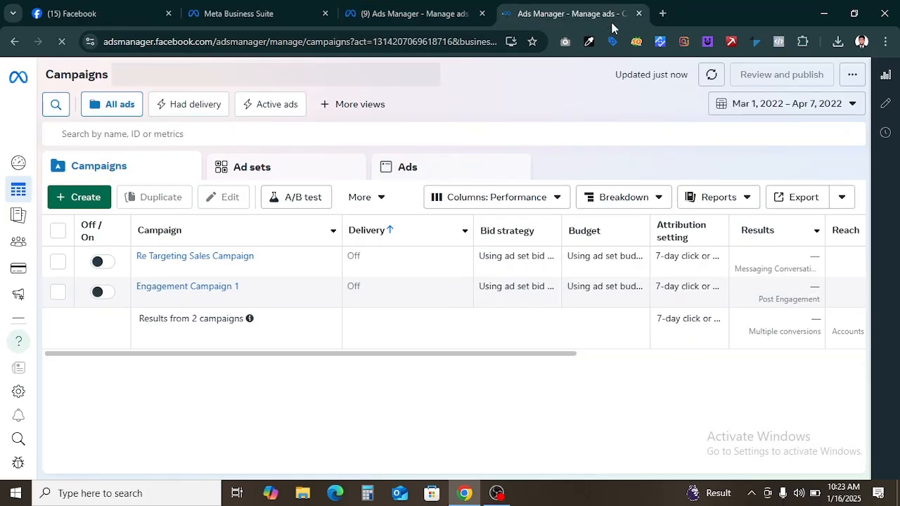
click(433, 9)
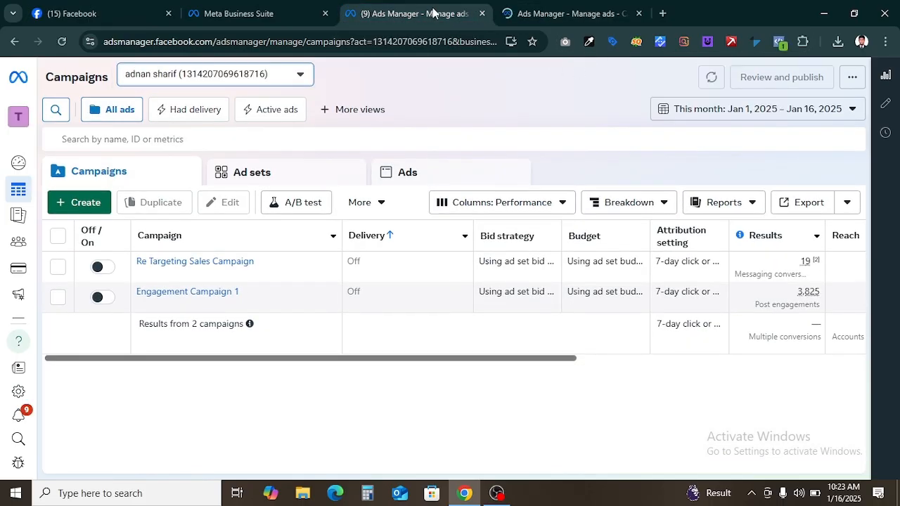
click(555, 12)
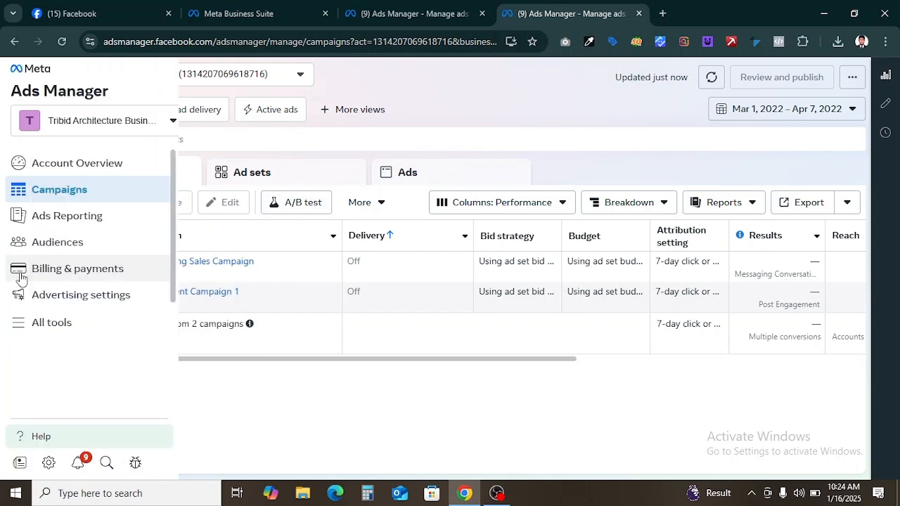
Step: Open Billing & payments and review the payment methods and payment activity pages
click(44, 275)
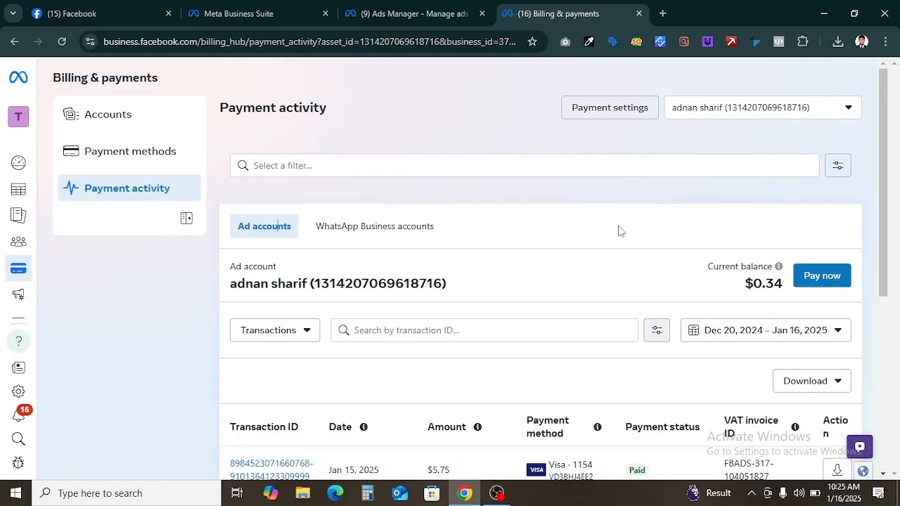
click(147, 149)
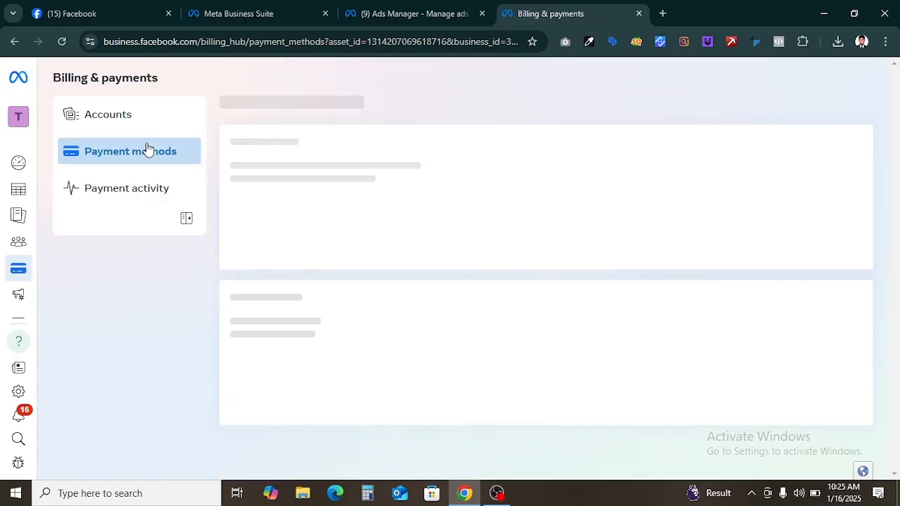
scroll(404, 190, down, 3)
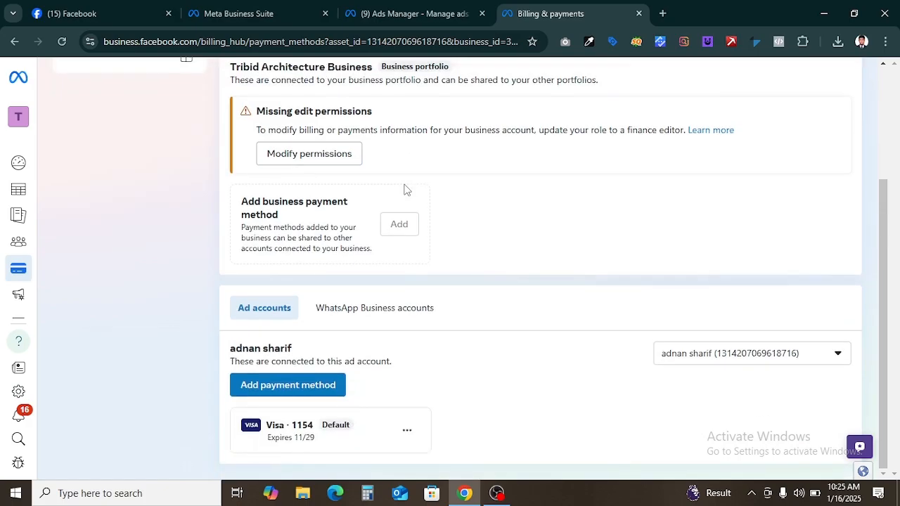
scroll(426, 199, up, 3)
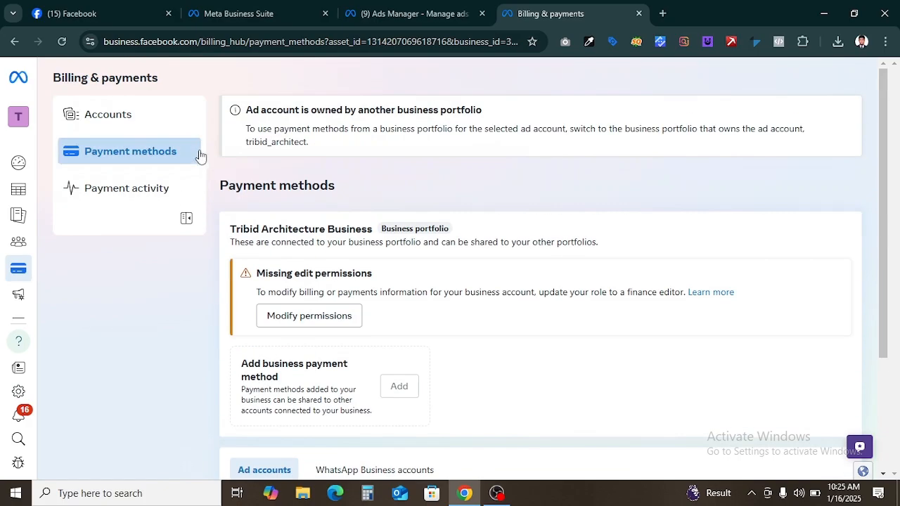
click(118, 195)
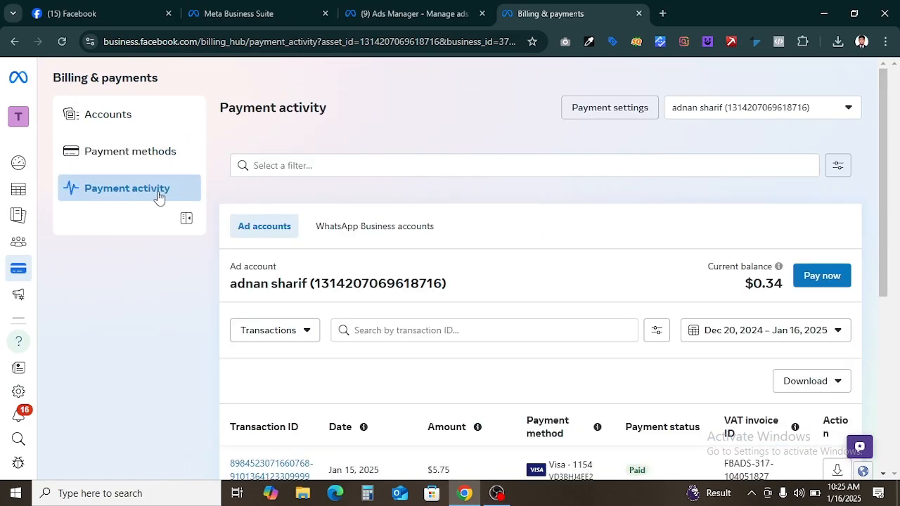
Step: Open the payment settings and examine the account's balance, payment threshold, billing date and payment methods
click(618, 111)
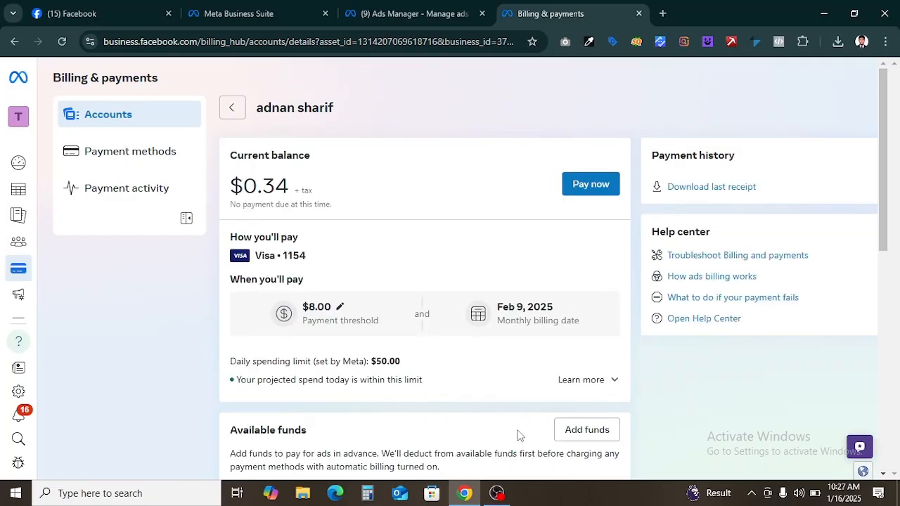
scroll(524, 379, down, 2)
scroll(523, 379, up, 2)
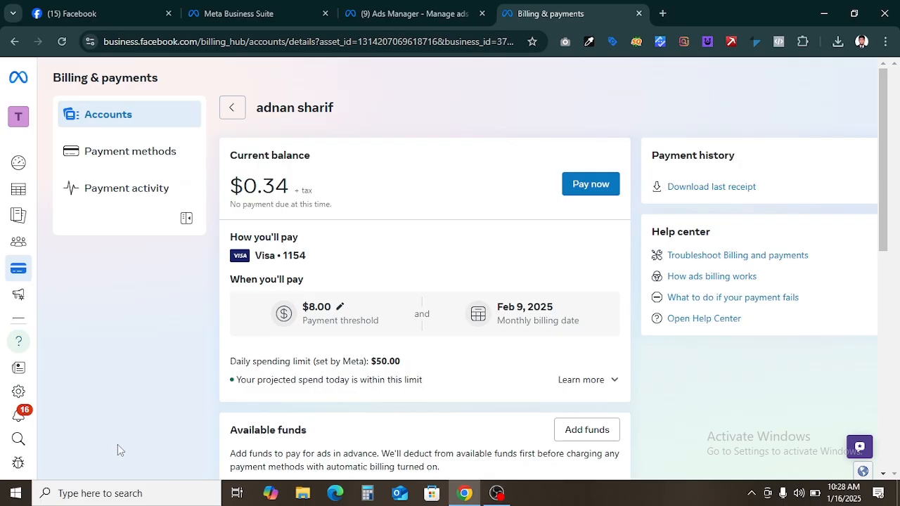
scroll(466, 245, down, 3)
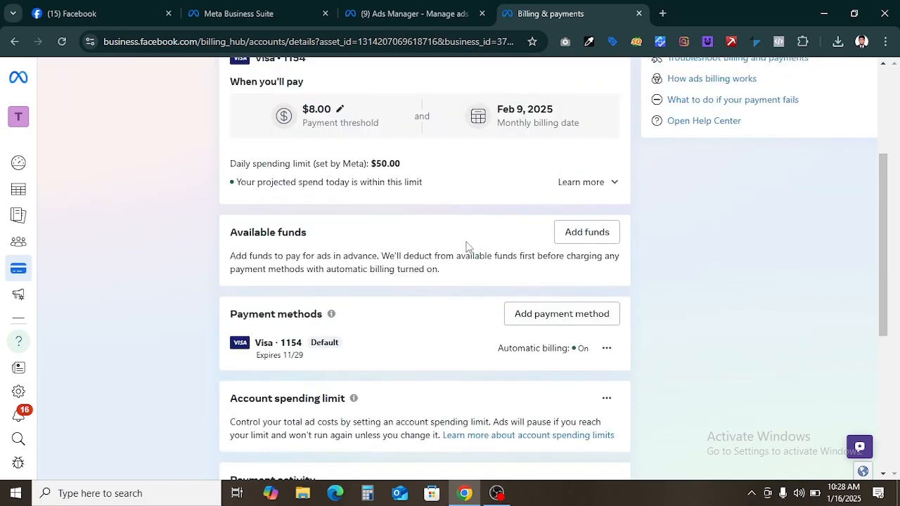
scroll(472, 243, up, 2)
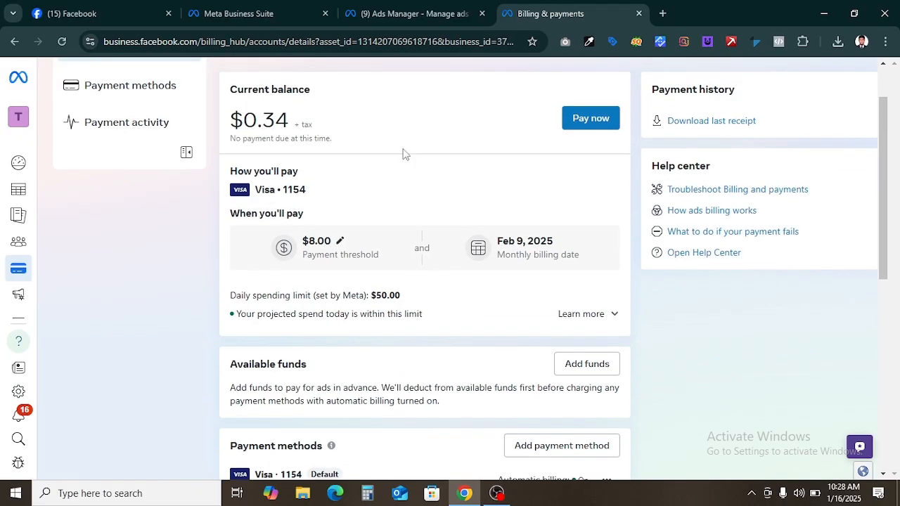
scroll(596, 304, down, 1)
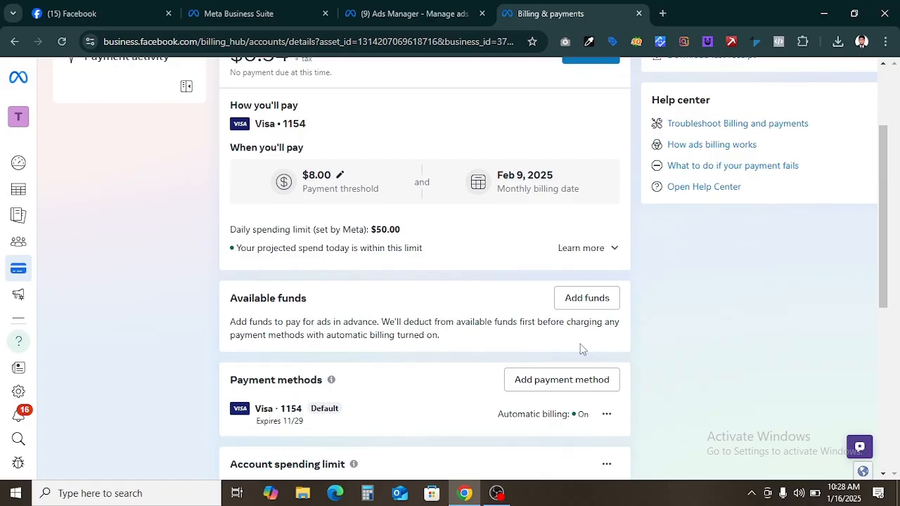
scroll(605, 387, down, 2)
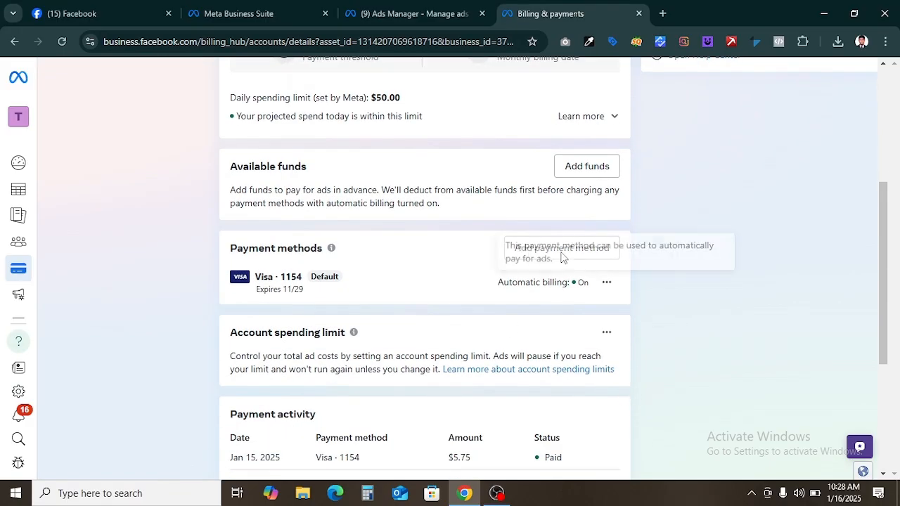
Step: Try to add a debit or credit card payment method, entering the cardholder's name and the card number
click(563, 255)
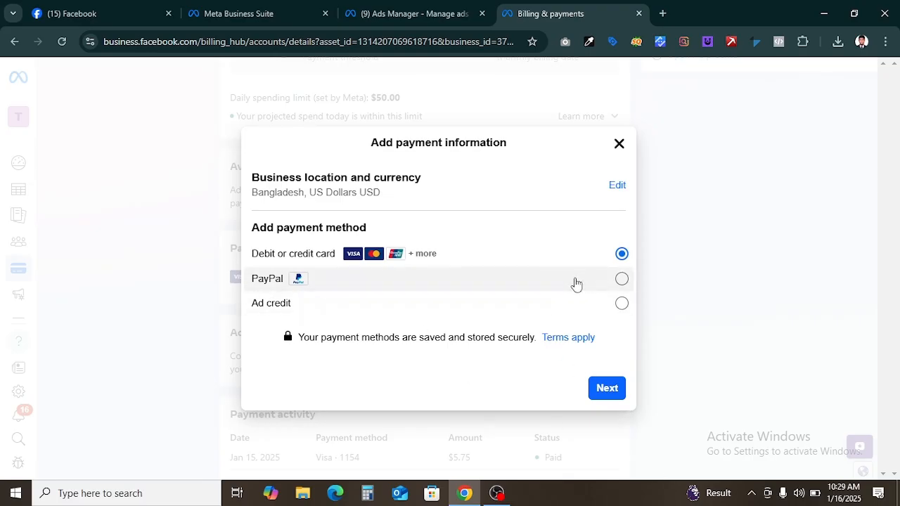
click(602, 389)
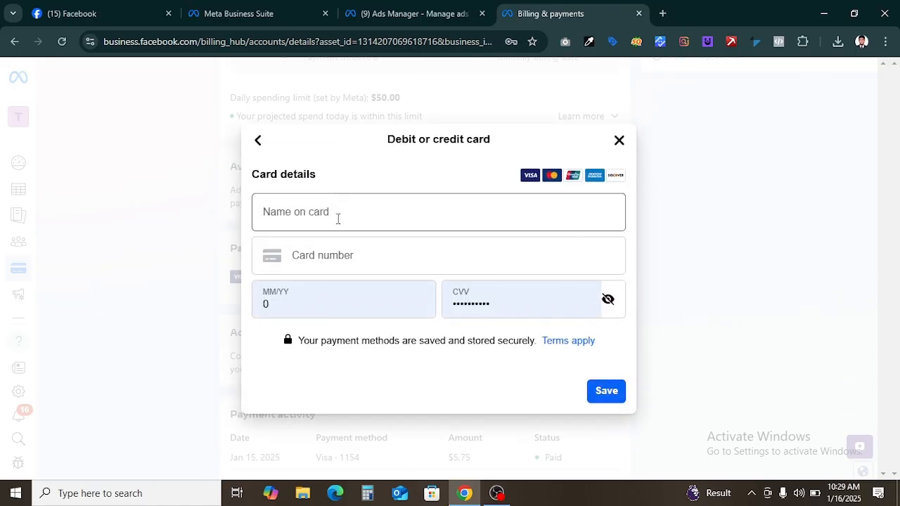
click(337, 218)
click(337, 253)
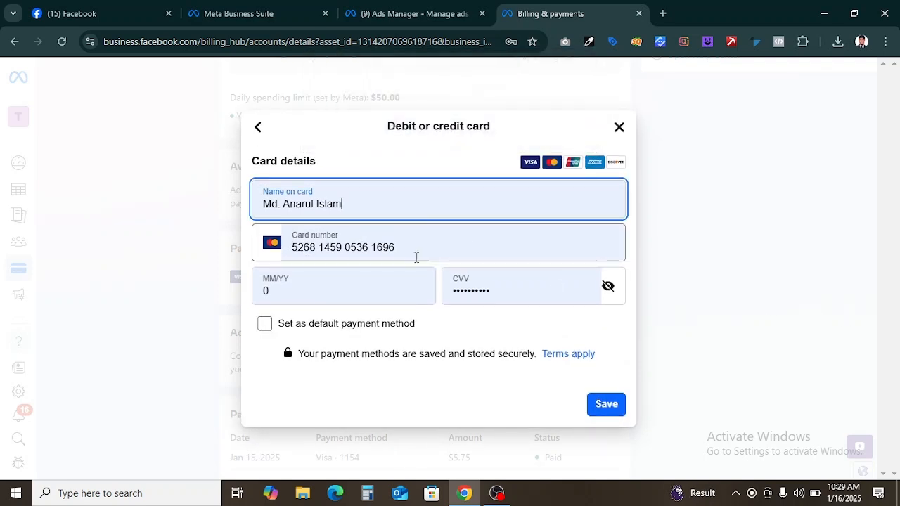
click(307, 295)
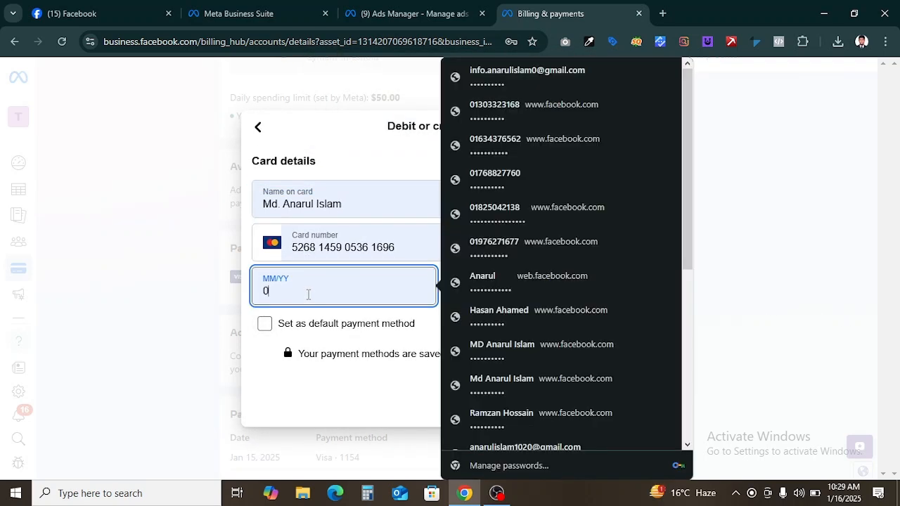
click(761, 341)
click(504, 288)
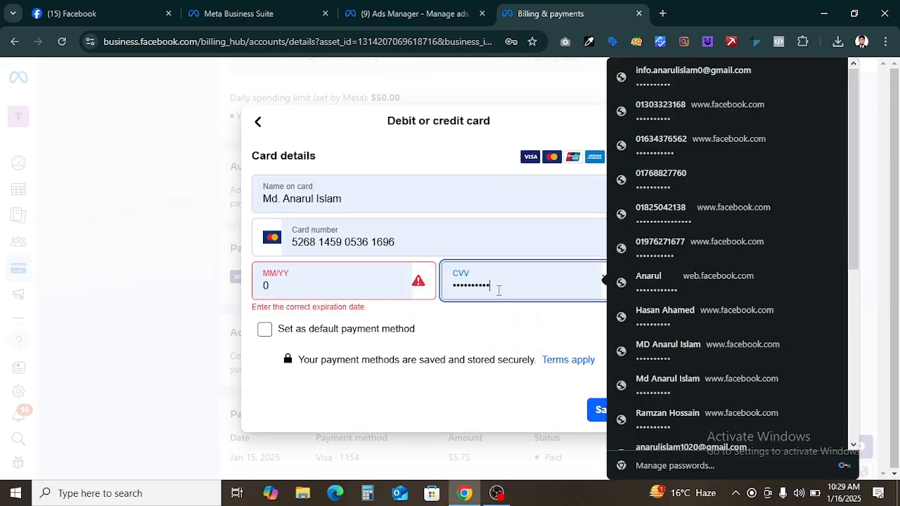
drag(499, 290, 368, 278)
key(BackSpace)
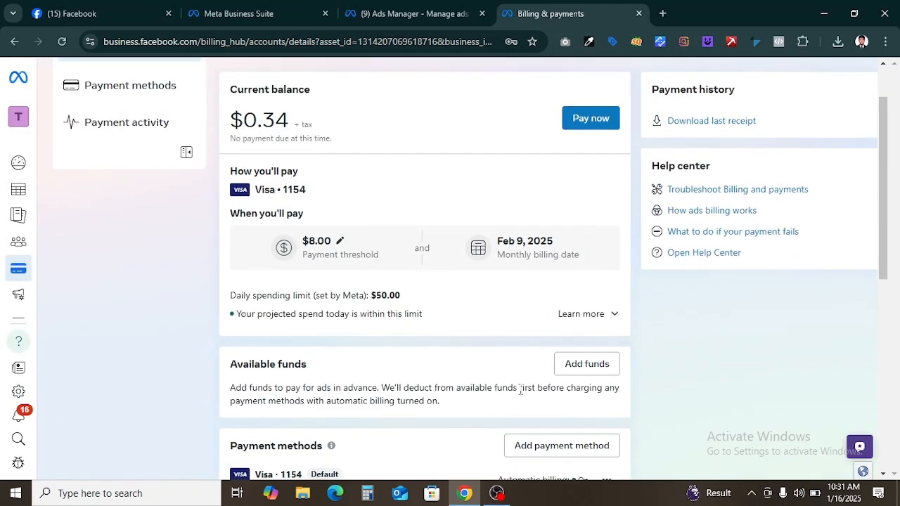
scroll(521, 391, up, 1)
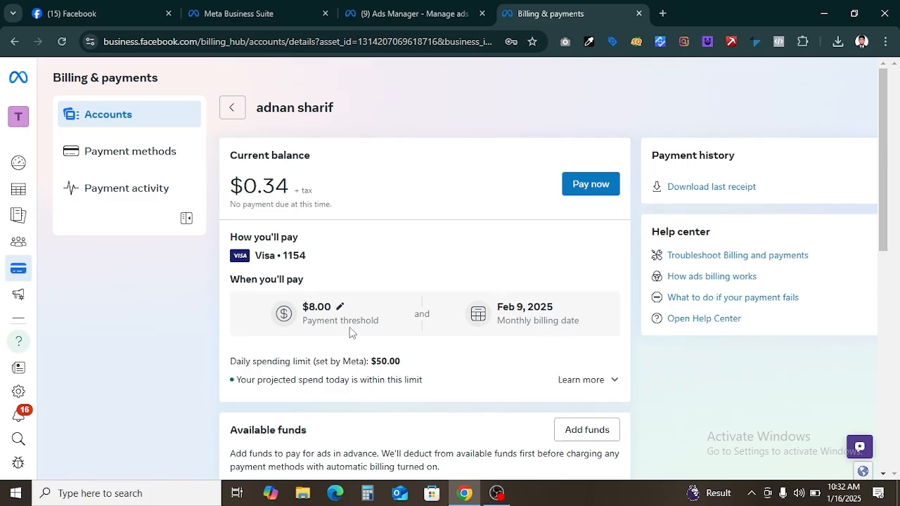
Step: Highlight the current balance and the monthly billing date on the account's billing page
drag(287, 177, 223, 183)
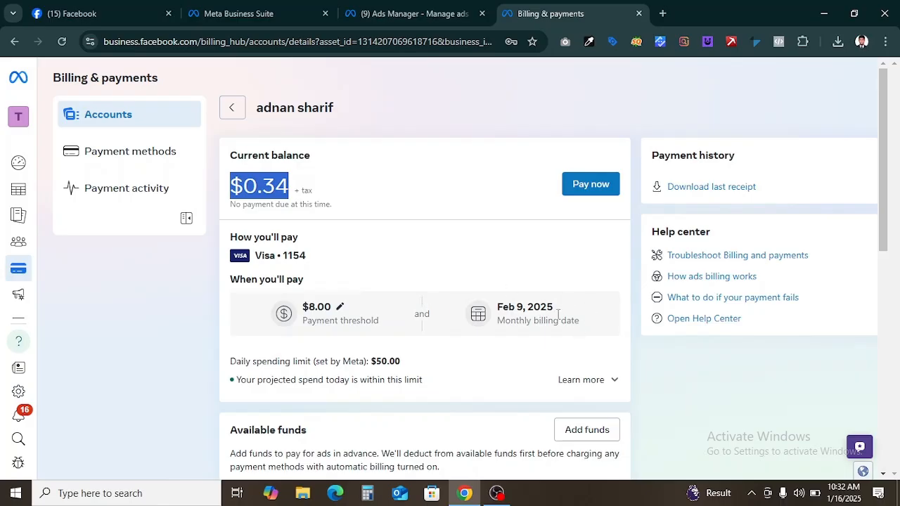
drag(555, 309, 509, 303)
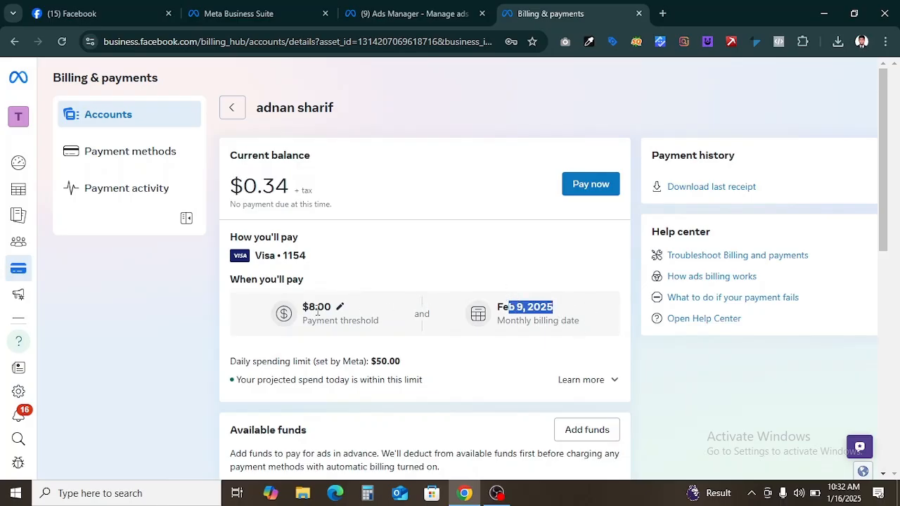